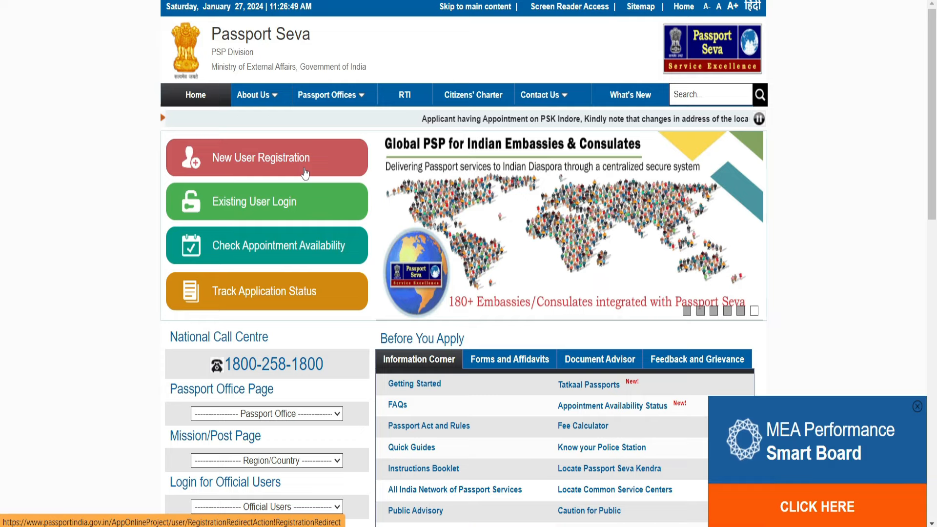
# Start a new user registration and choose Kolkata as the passport office
pyautogui.click(305, 173)
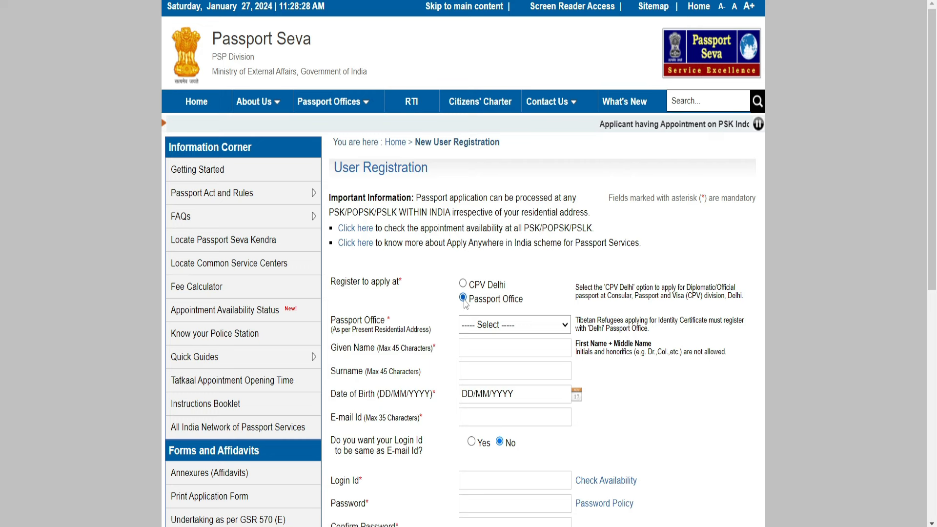
pyautogui.click(494, 332)
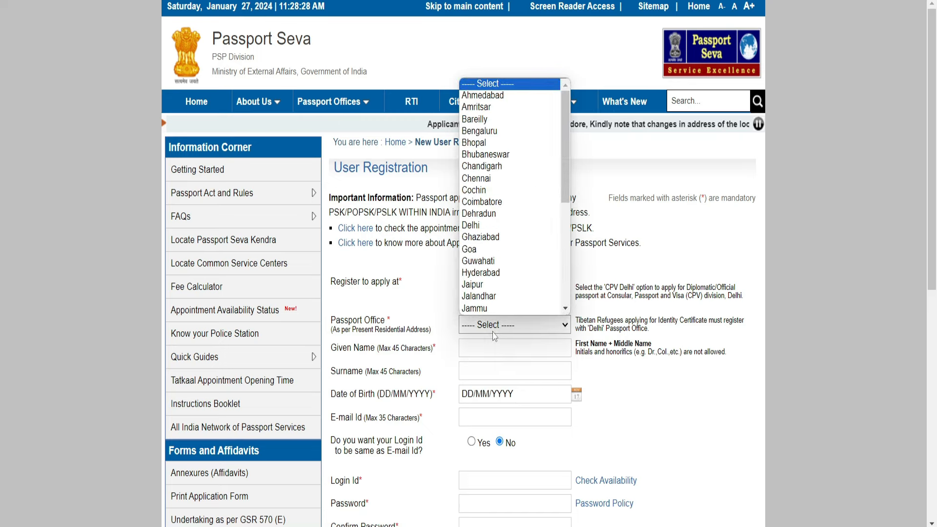
pyautogui.press('k')
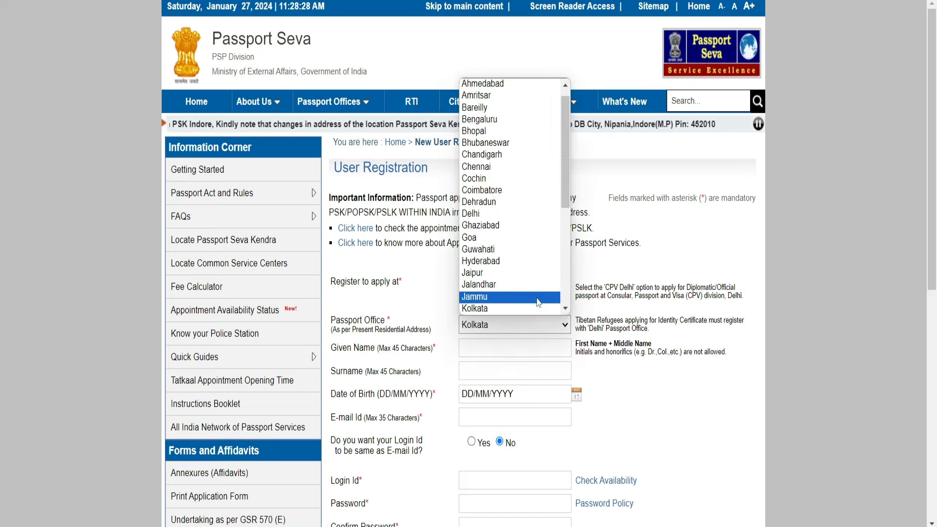
pyautogui.click(539, 308)
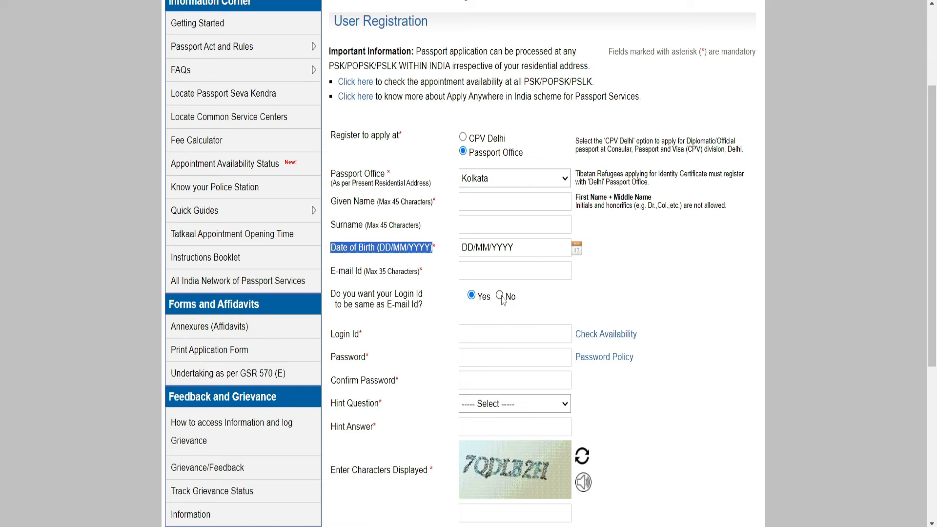
# Review the password policy, then choose Favourite Colour as the hint question
pyautogui.click(605, 358)
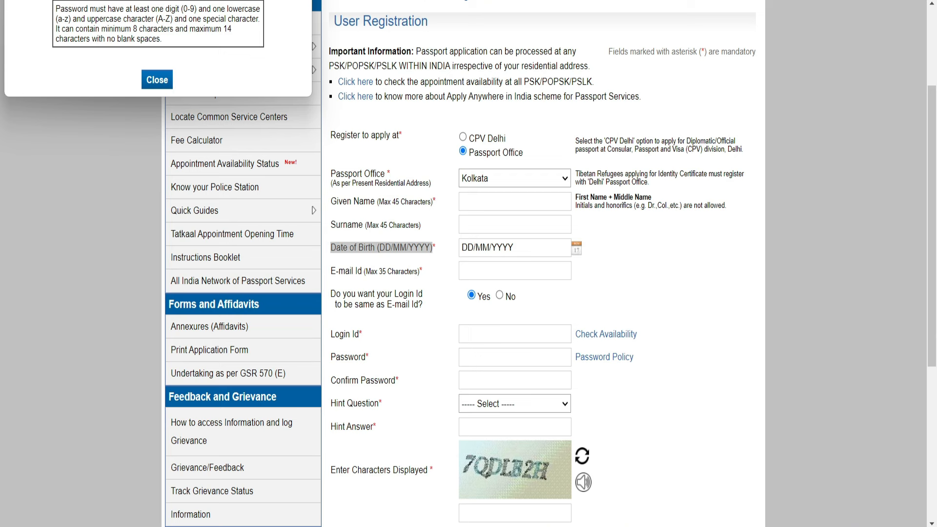
pyautogui.click(157, 79)
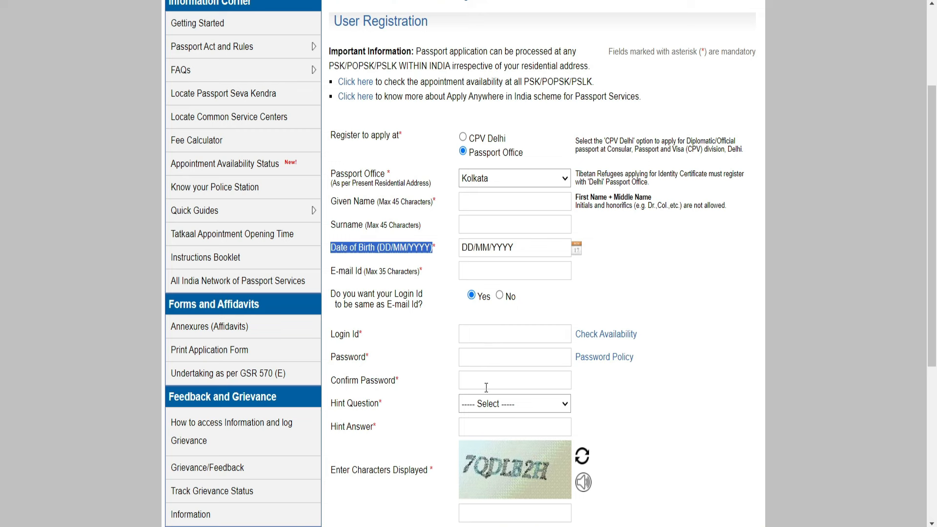
pyautogui.click(505, 410)
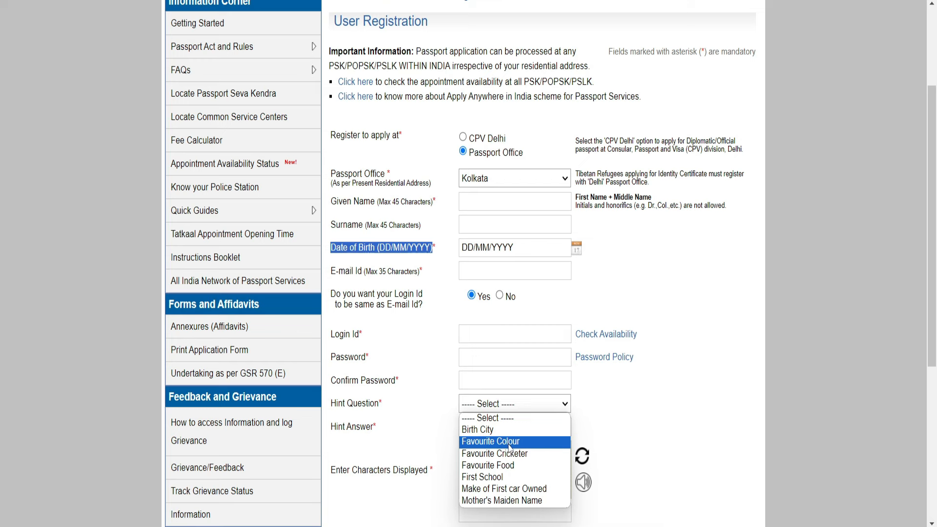
pyautogui.click(509, 441)
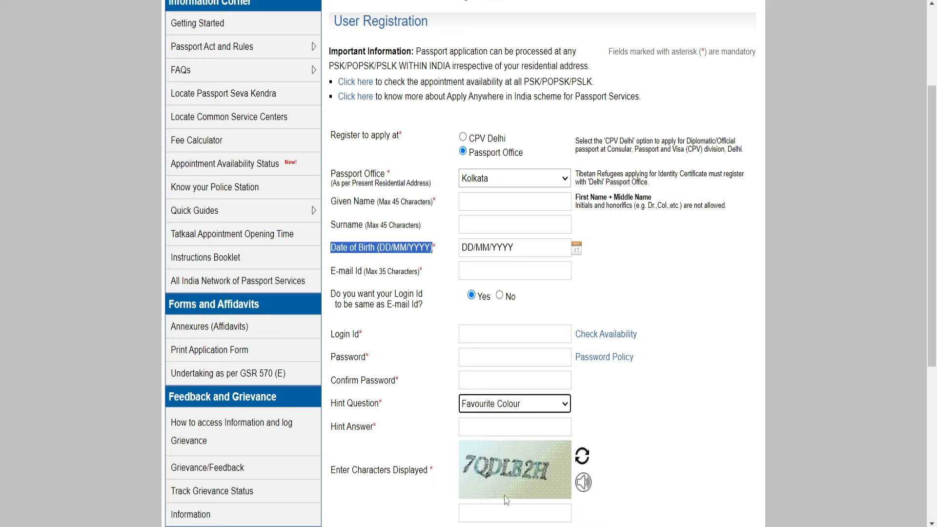
pyautogui.scroll(-3, 514, 512)
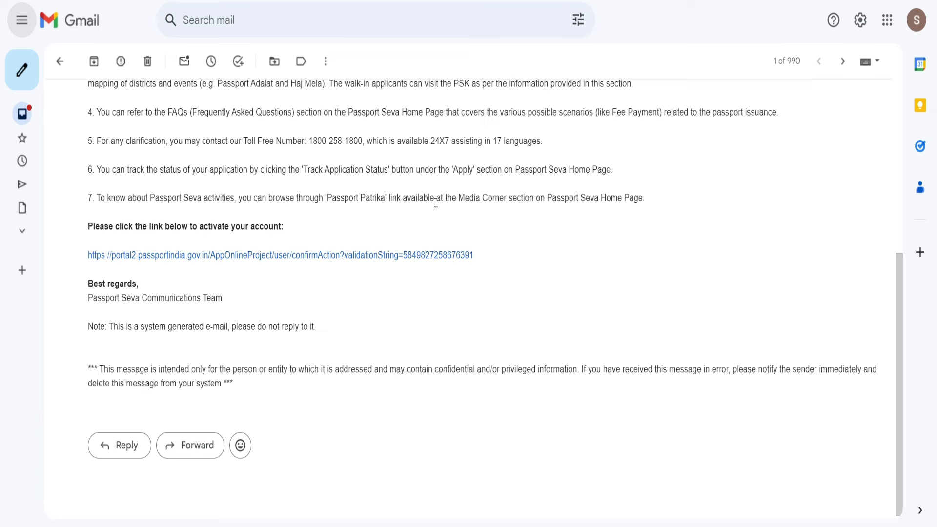
# Follow the account activation link in the Passport Seva e-mail
pyautogui.click(312, 256)
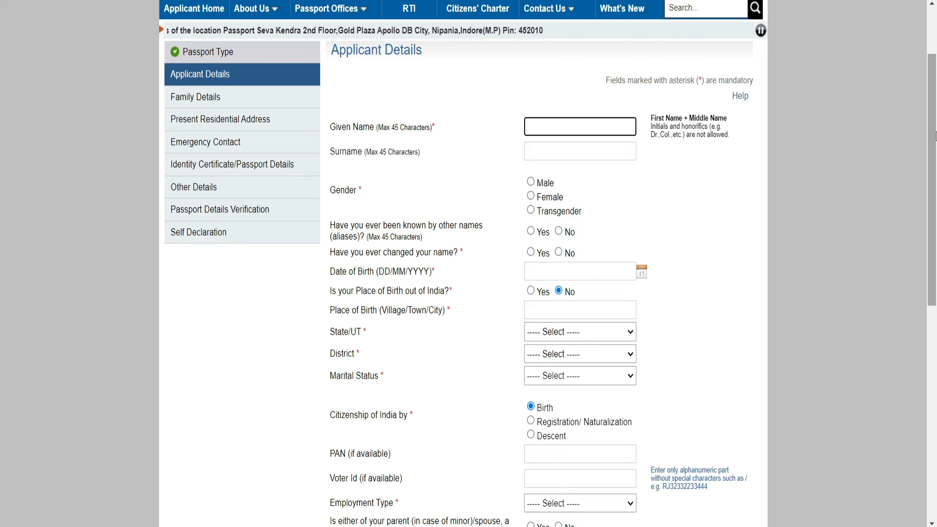
# Enter the applicant's given name and surname, answer No to aliases, and keep birthplace in India
pyautogui.press('Tab')
pyautogui.click(557, 185)
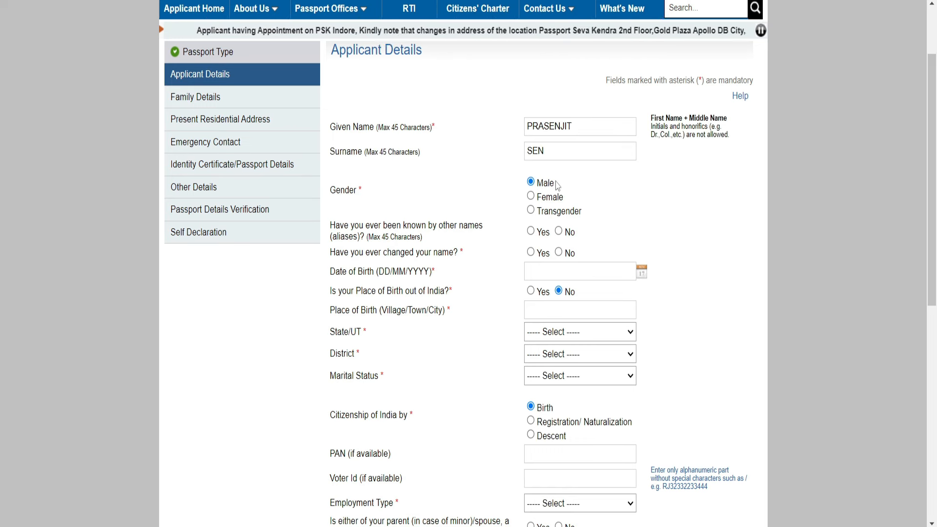
pyautogui.click(558, 231)
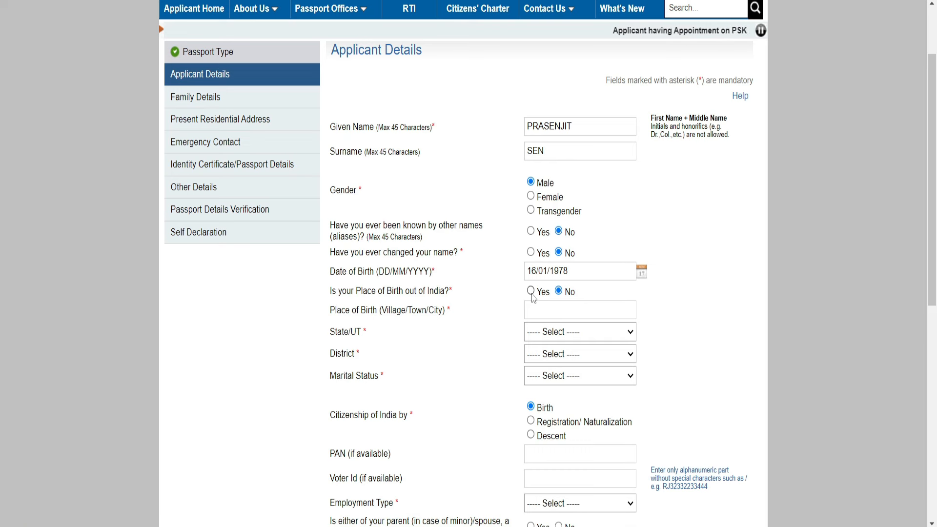
pyautogui.click(531, 291)
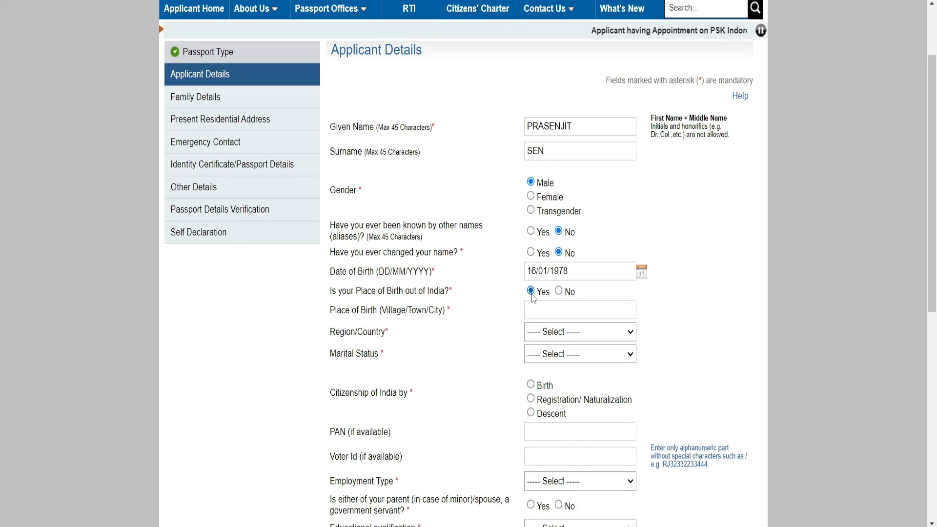
pyautogui.click(559, 292)
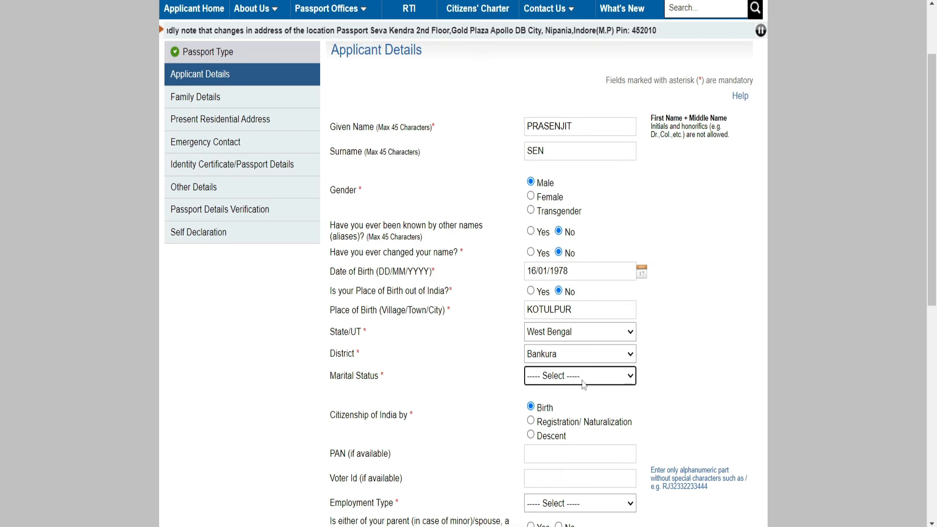
# Set marital status Single, employment type Others, and No to a government-servant parent or spouse
pyautogui.click(582, 380)
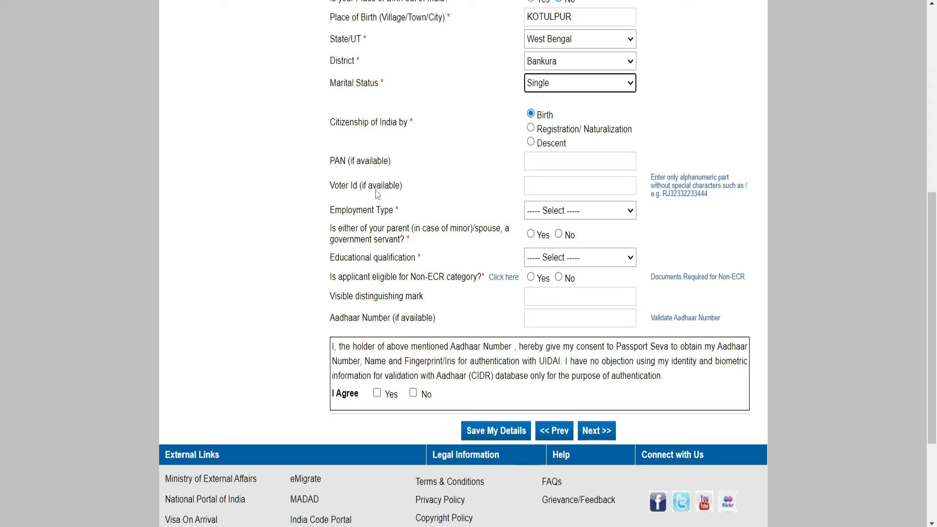
pyautogui.click(549, 215)
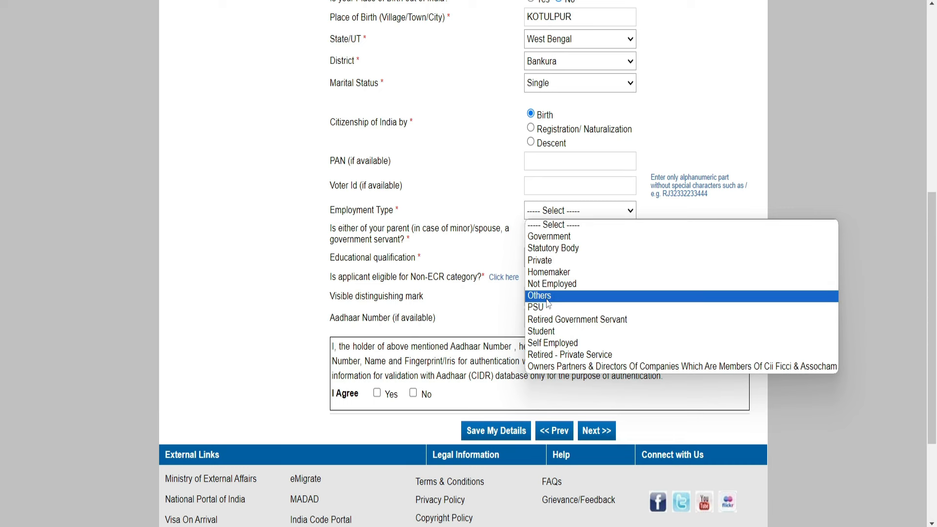
pyautogui.click(548, 295)
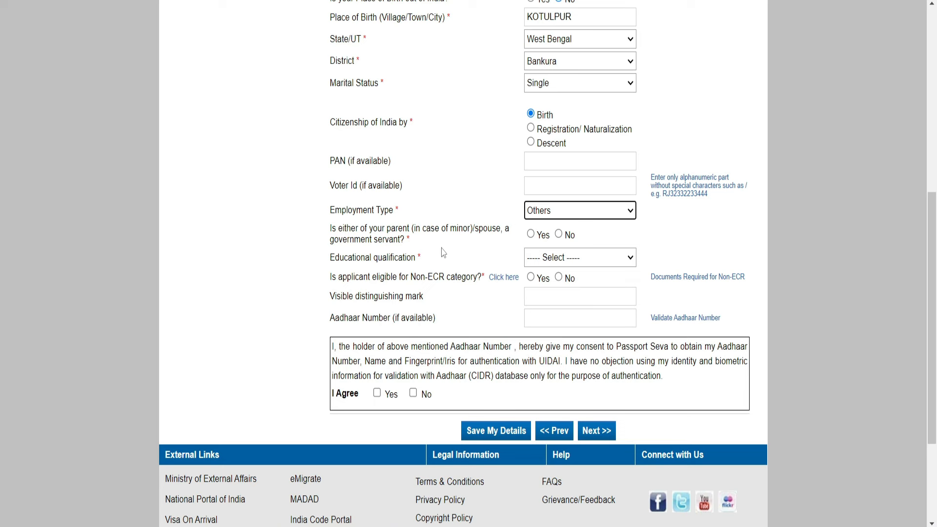
pyautogui.click(559, 235)
# Set educational qualification to 10th Pass And Above
pyautogui.click(561, 263)
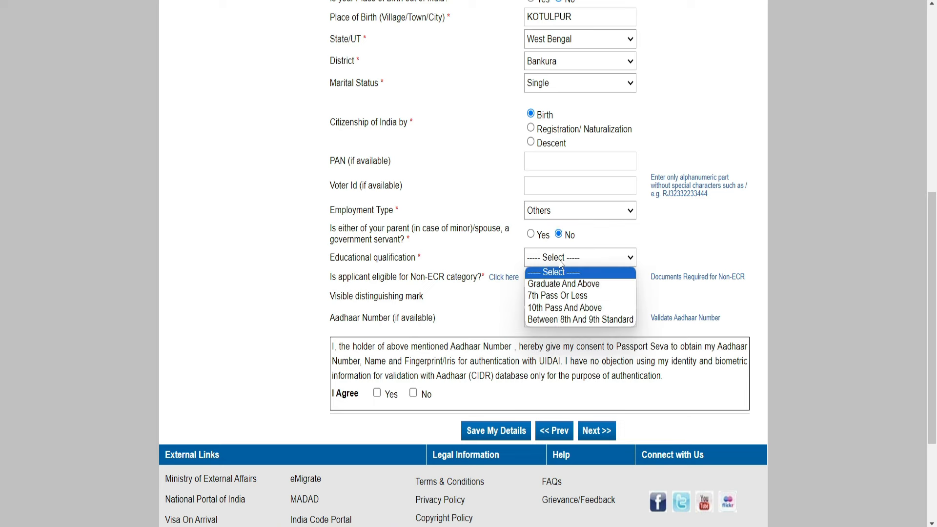
pyautogui.click(564, 308)
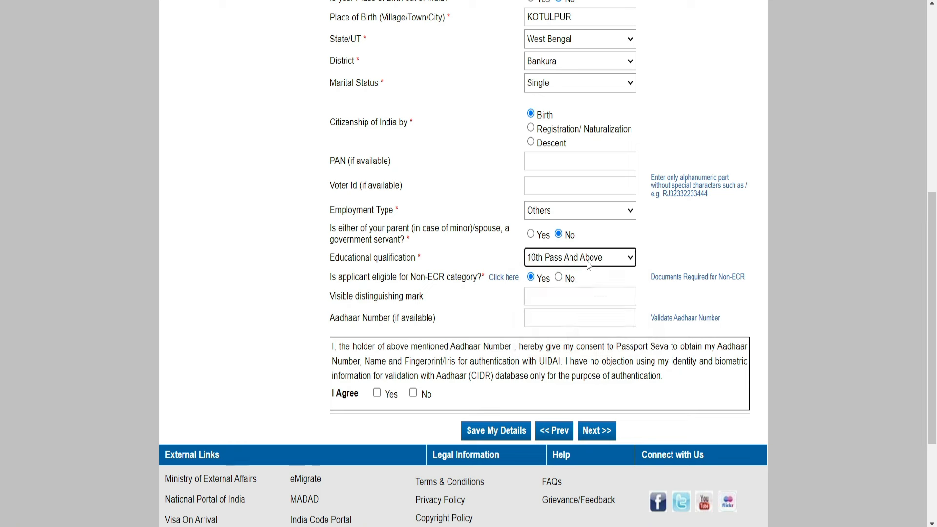
pyautogui.click(577, 261)
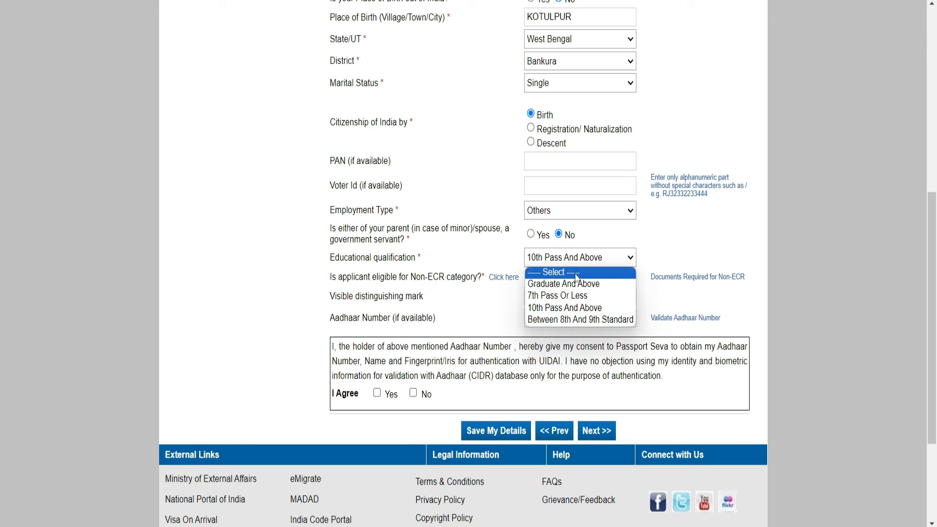
pyautogui.click(563, 294)
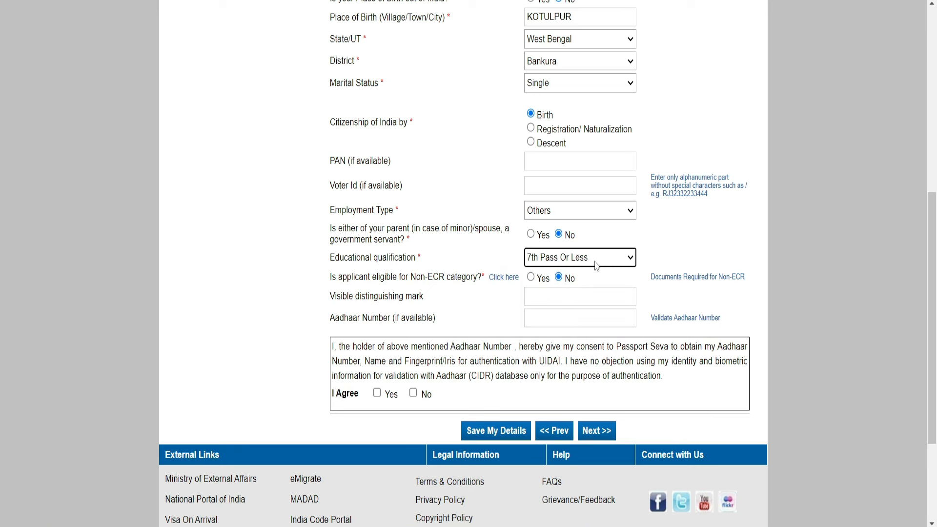
pyautogui.click(597, 266)
pyautogui.click(586, 317)
pyautogui.click(688, 277)
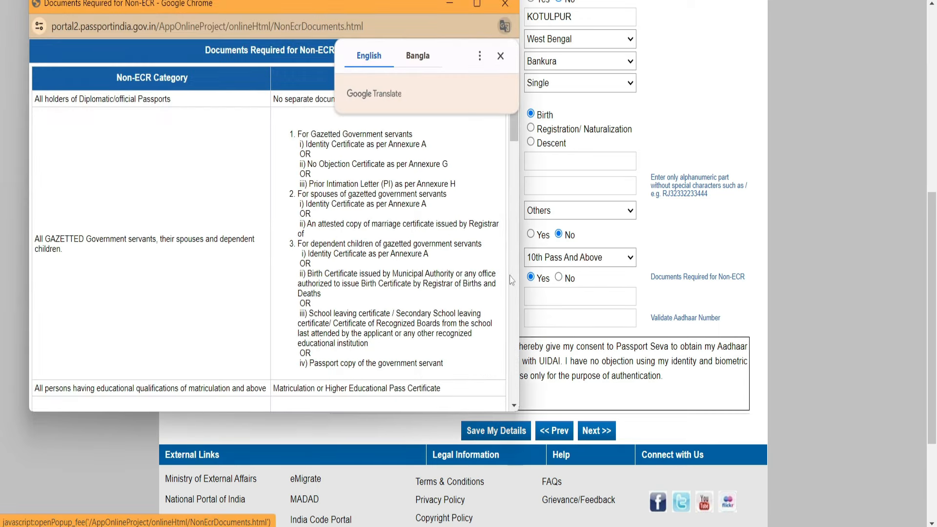
pyautogui.click(505, 4)
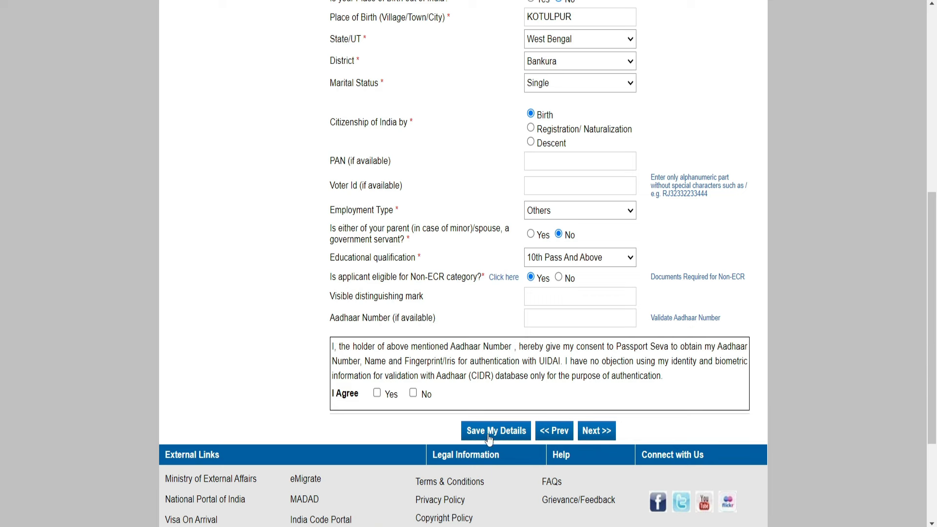
# Save the applicant details and continue to the next section
pyautogui.click(595, 431)
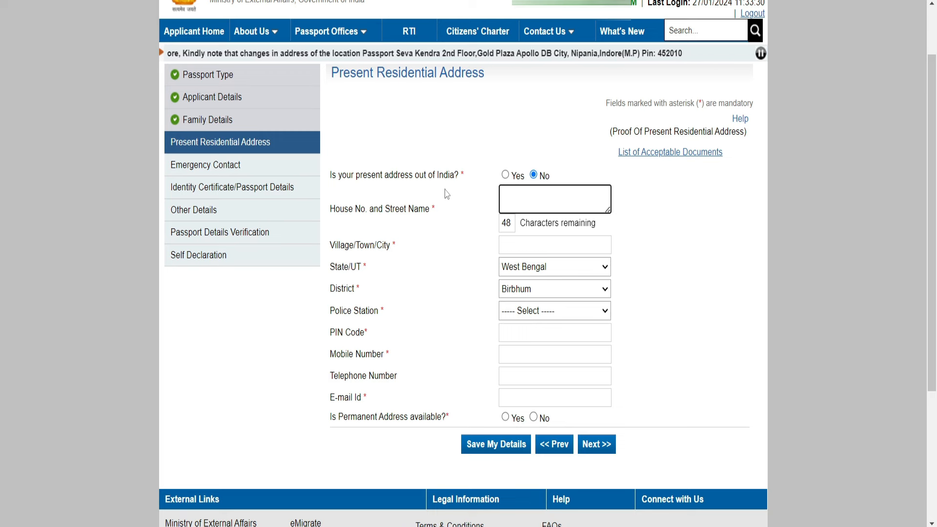
# Mark the present address as within India and a permanent address as available
pyautogui.click(505, 175)
pyautogui.moveTo(527, 201)
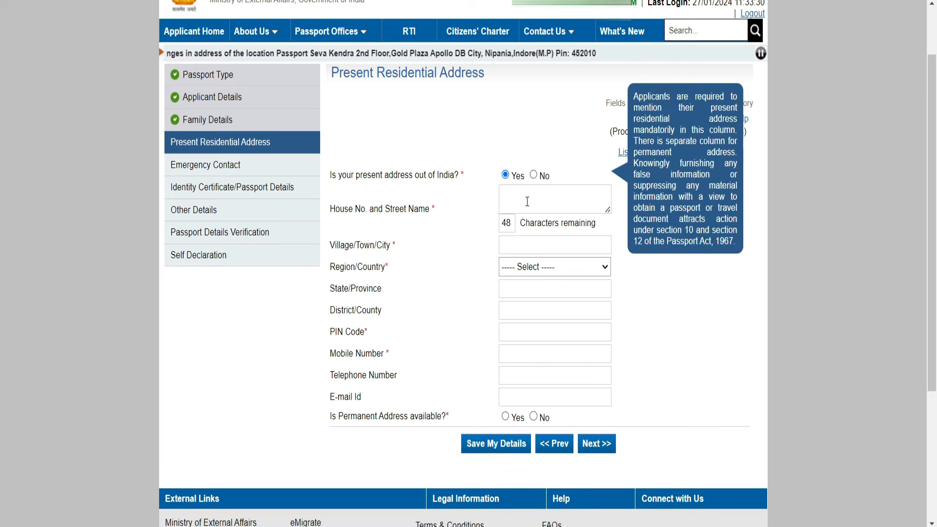
pyautogui.click(534, 174)
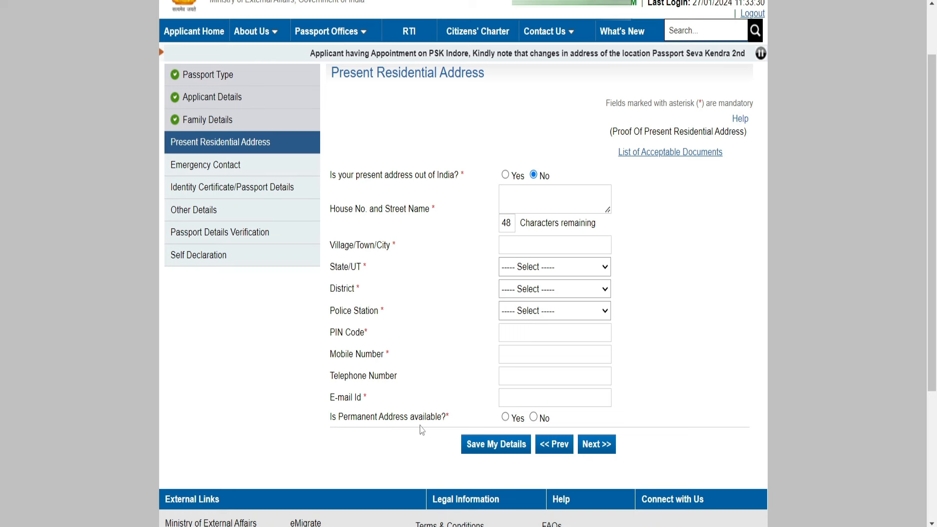
pyautogui.click(506, 418)
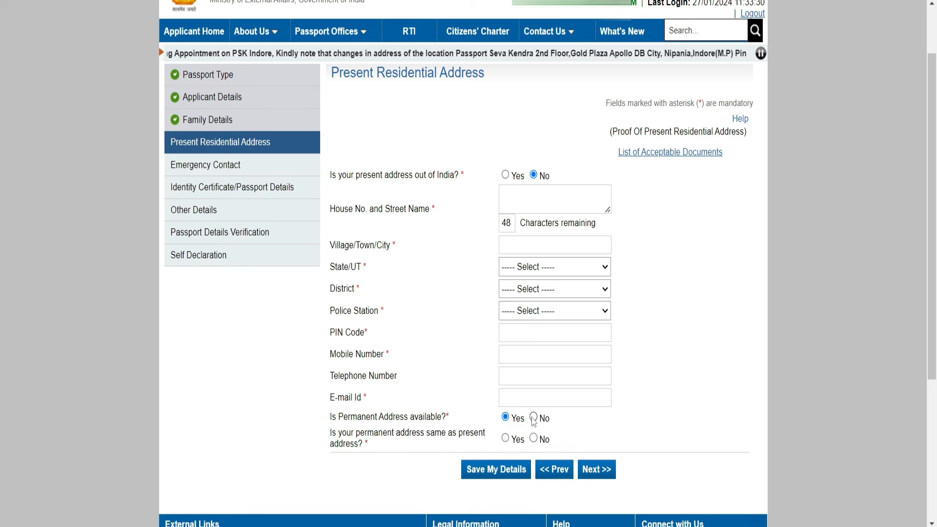
pyautogui.click(533, 418)
pyautogui.click(505, 418)
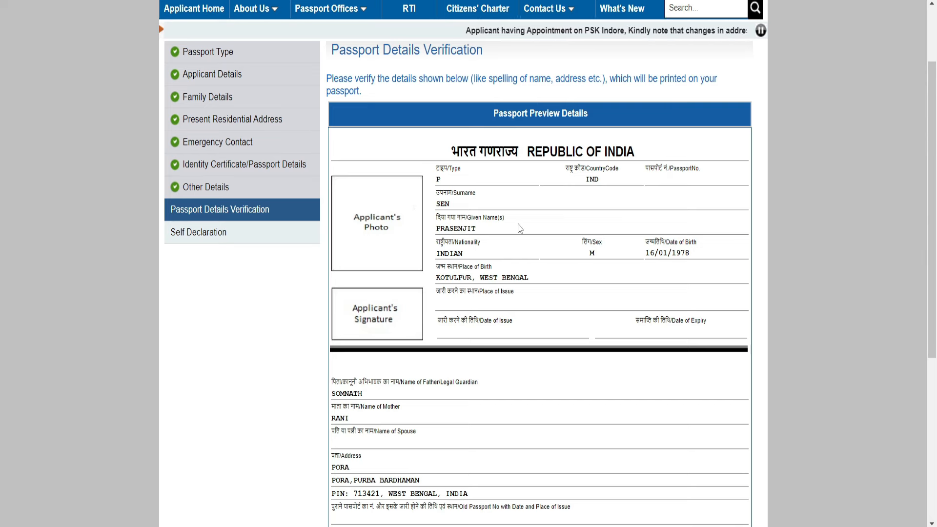
pyautogui.scroll(-3, 520, 228)
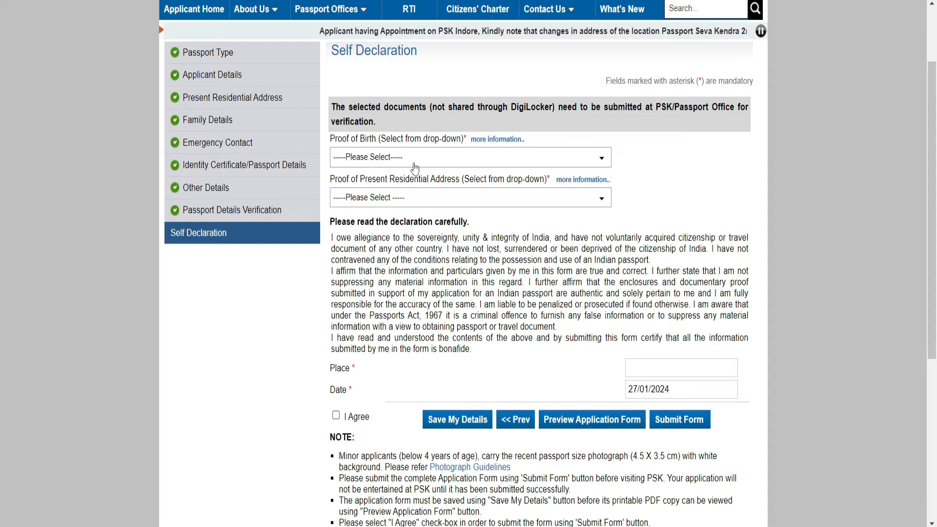
# Choose PAN Card as proof of birth and Aadhaar Card as address proof, dismissing the DigiLocker alert
pyautogui.click(414, 165)
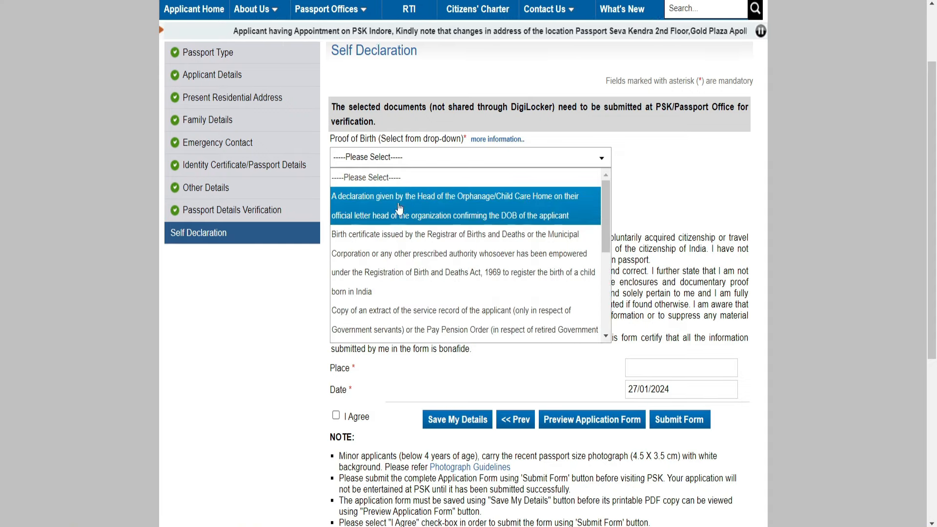
pyautogui.scroll(-3, 396, 274)
pyautogui.scroll(-1, 393, 299)
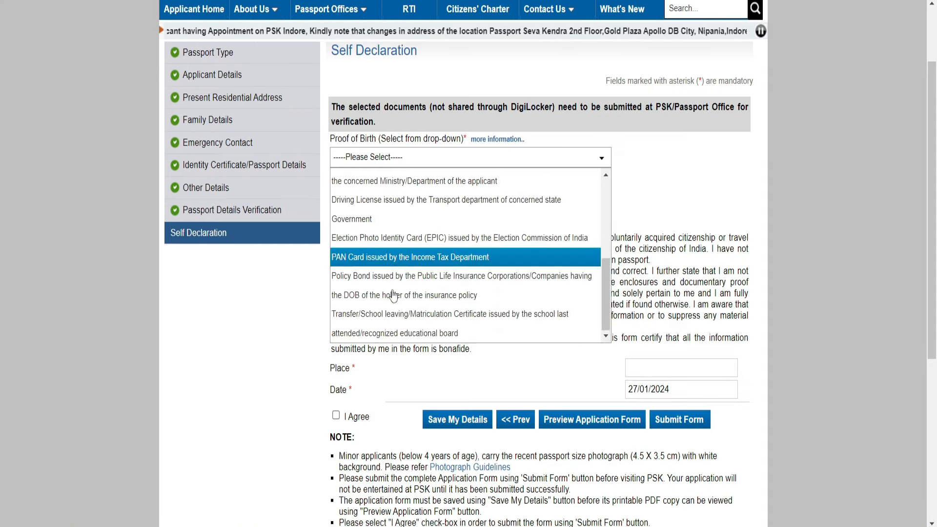
pyautogui.scroll(3, 393, 298)
pyautogui.scroll(-3, 393, 295)
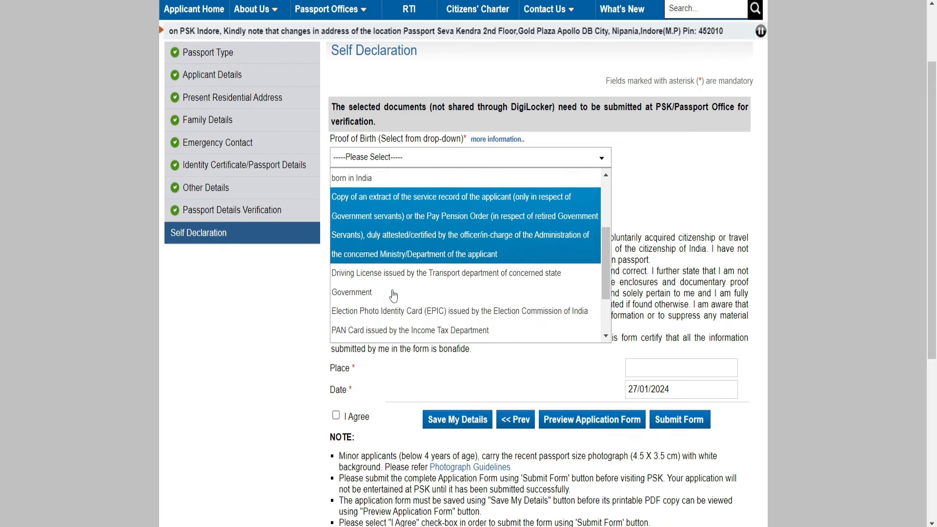
pyautogui.click(394, 294)
pyautogui.click(373, 197)
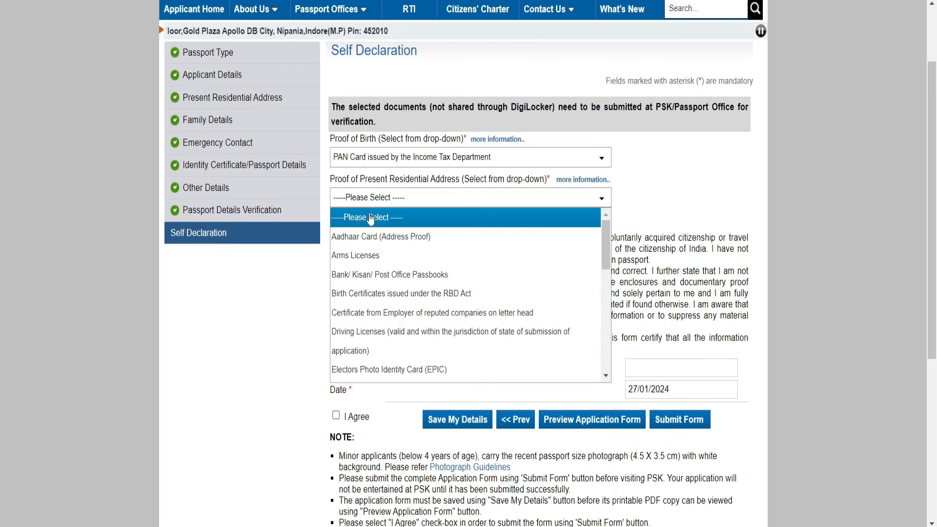
pyautogui.click(377, 240)
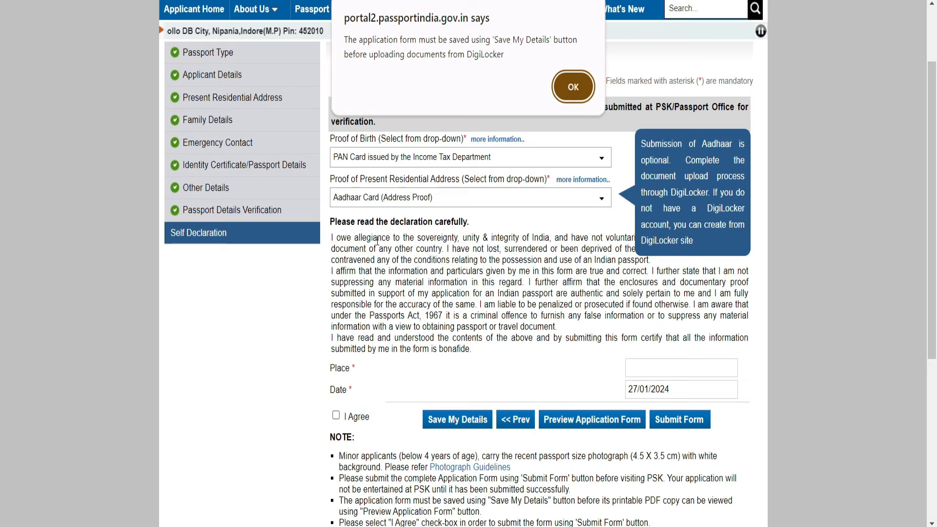
pyautogui.click(565, 88)
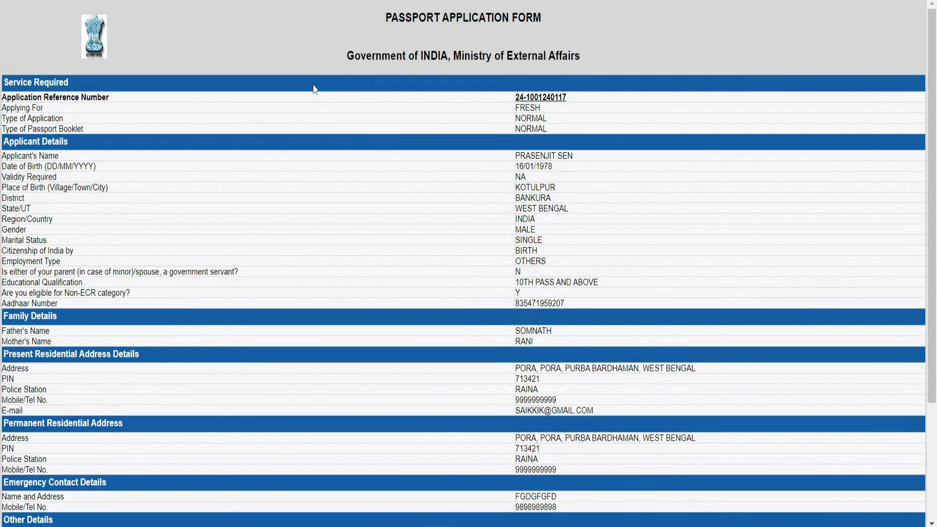
pyautogui.scroll(-3, 315, 89)
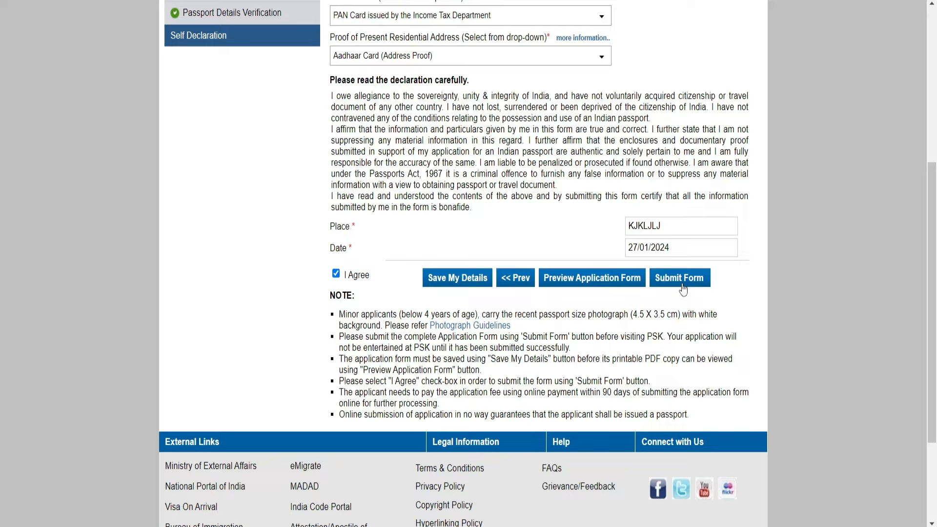
# Submit the form, pick Date Of Birth Proof / Pan Card (Proof For Dob) as attachment, and view applications
pyautogui.click(683, 288)
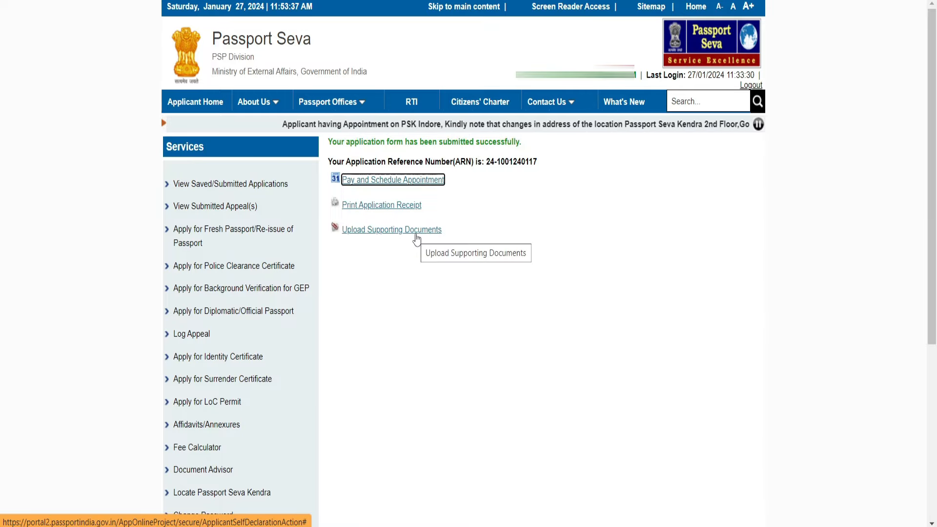
pyautogui.click(416, 235)
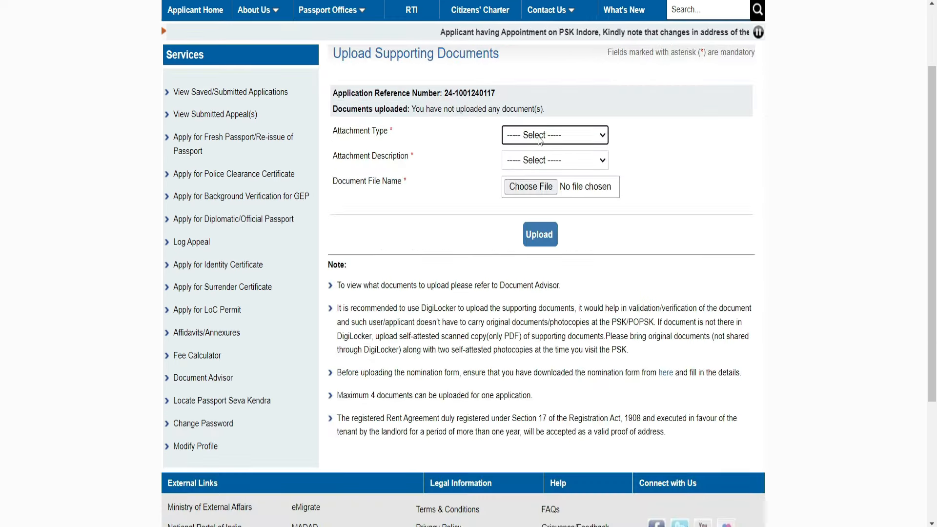
pyautogui.click(540, 140)
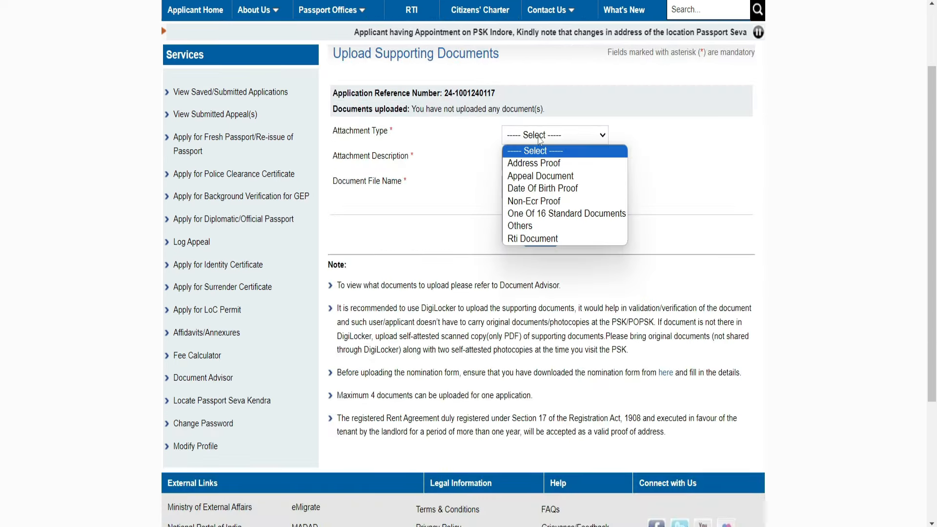
pyautogui.click(553, 191)
pyautogui.click(549, 156)
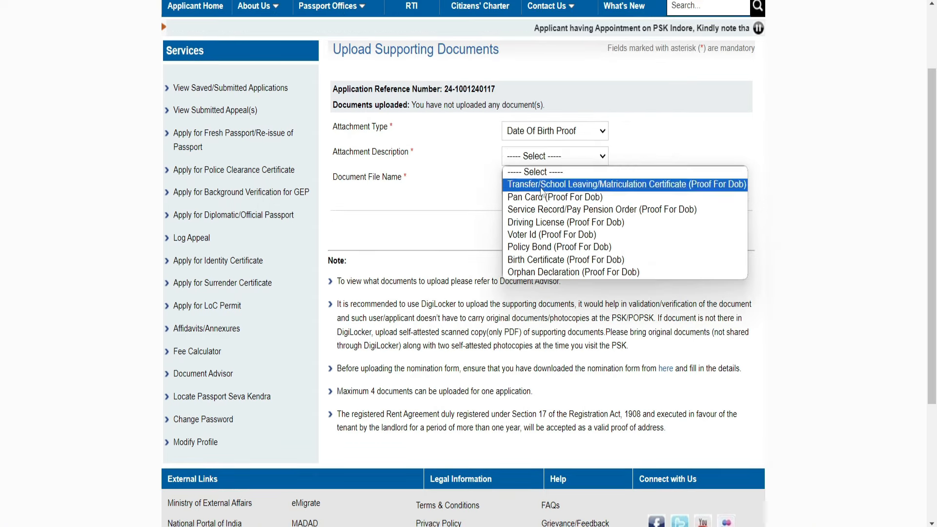
pyautogui.click(544, 200)
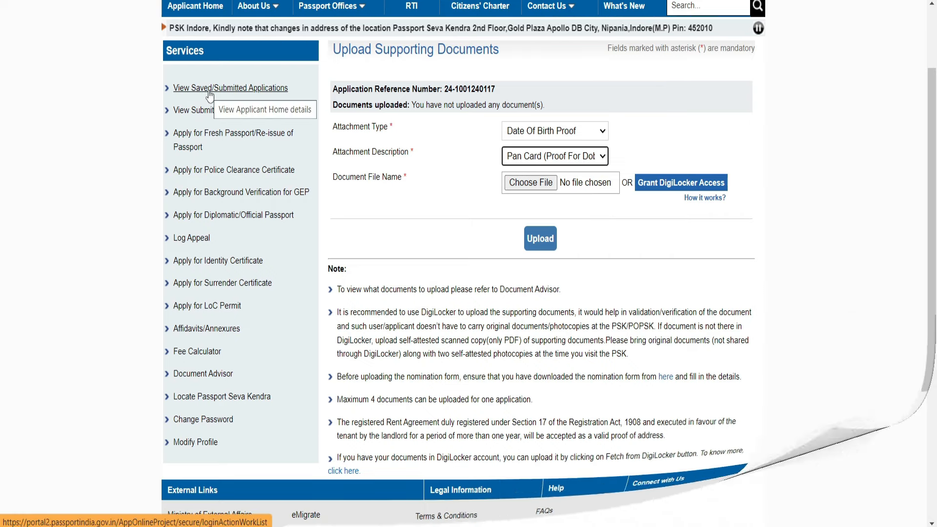
pyautogui.click(210, 88)
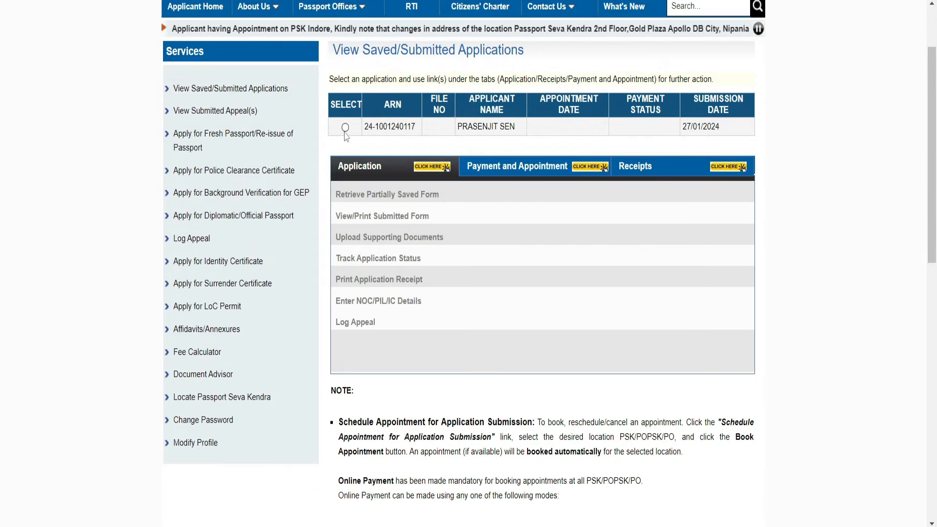
# Select the submitted application and start Pay and Schedule Appointment
pyautogui.click(345, 128)
pyautogui.scroll(-1, 507, 139)
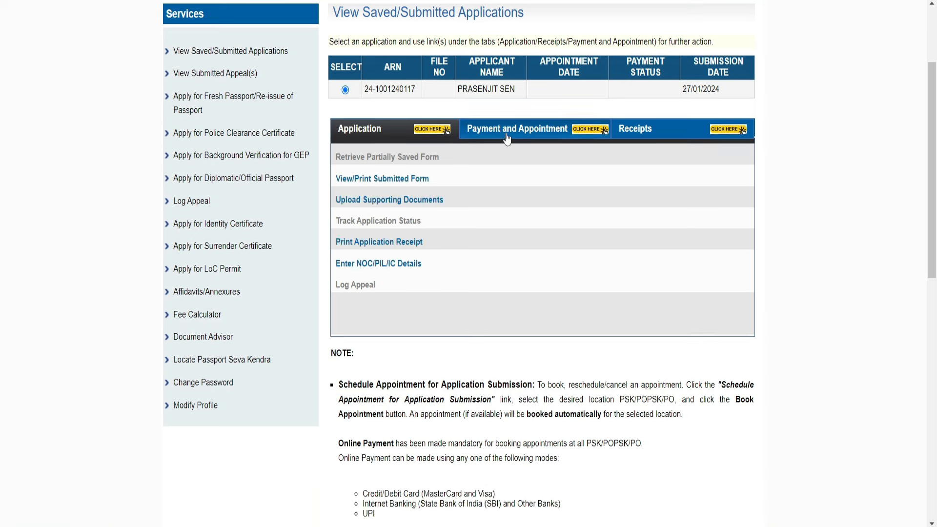
pyautogui.click(544, 140)
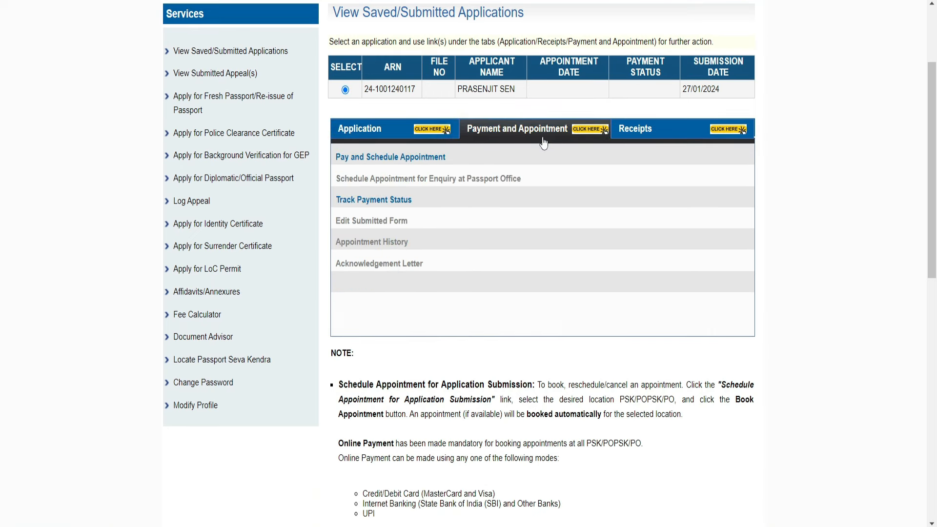
pyautogui.click(389, 159)
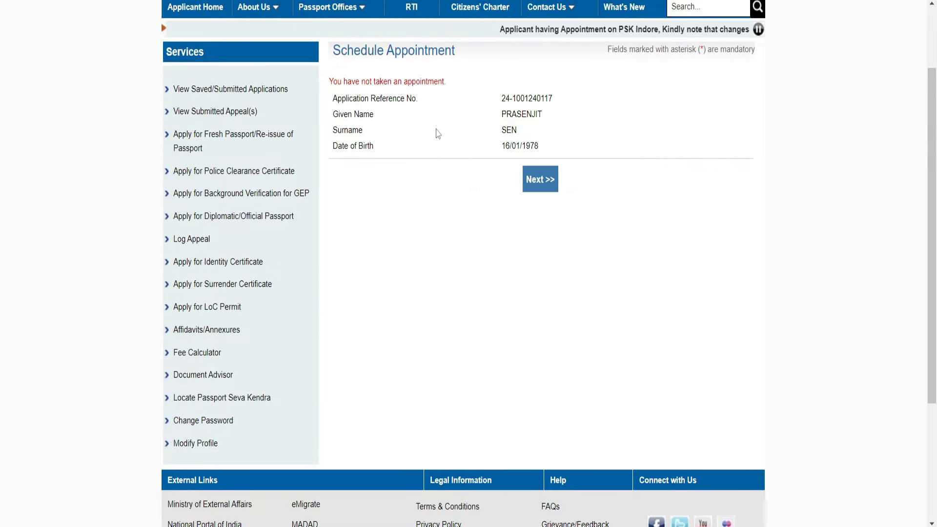
pyautogui.click(539, 179)
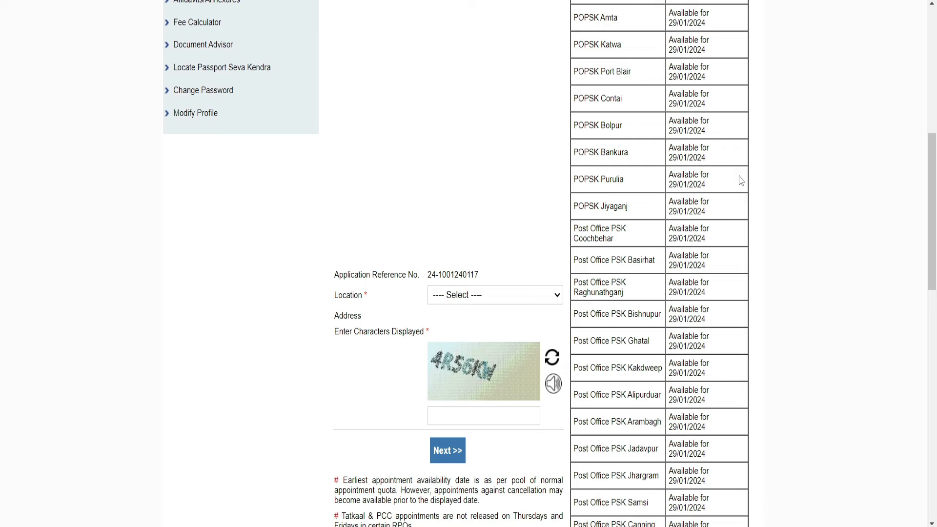
# Choose Post Office PSK Arambagh as the appointment location
pyautogui.scroll(2, 741, 187)
pyautogui.scroll(-2, 682, 120)
pyautogui.scroll(-5, 676, 268)
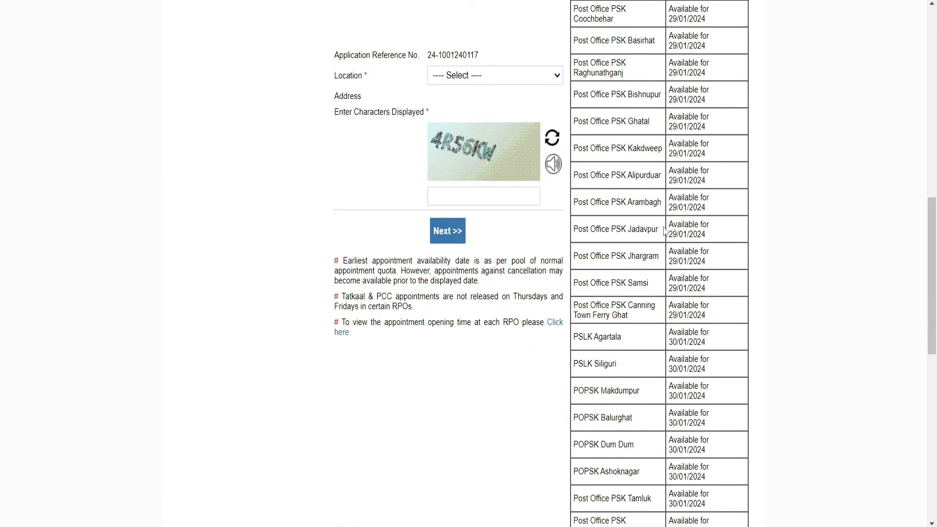
pyautogui.scroll(5, 697, 281)
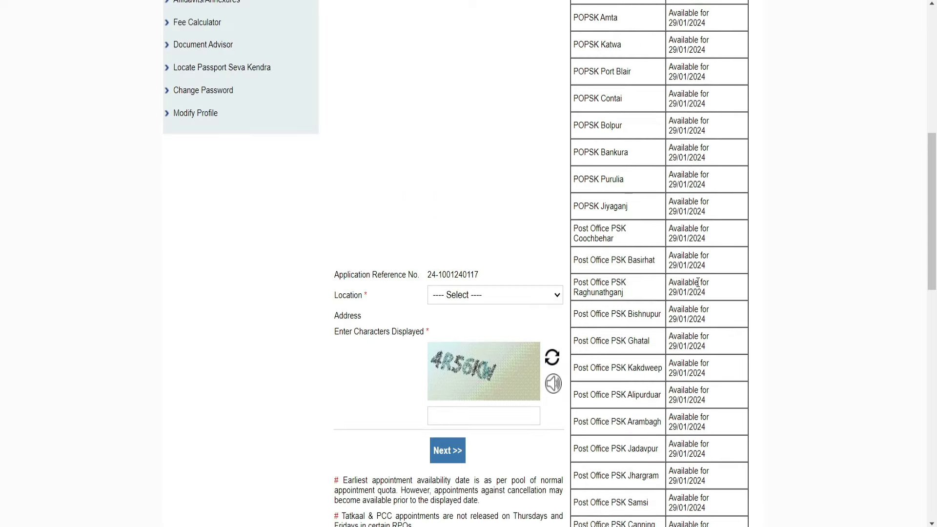
pyautogui.scroll(-8, 683, 284)
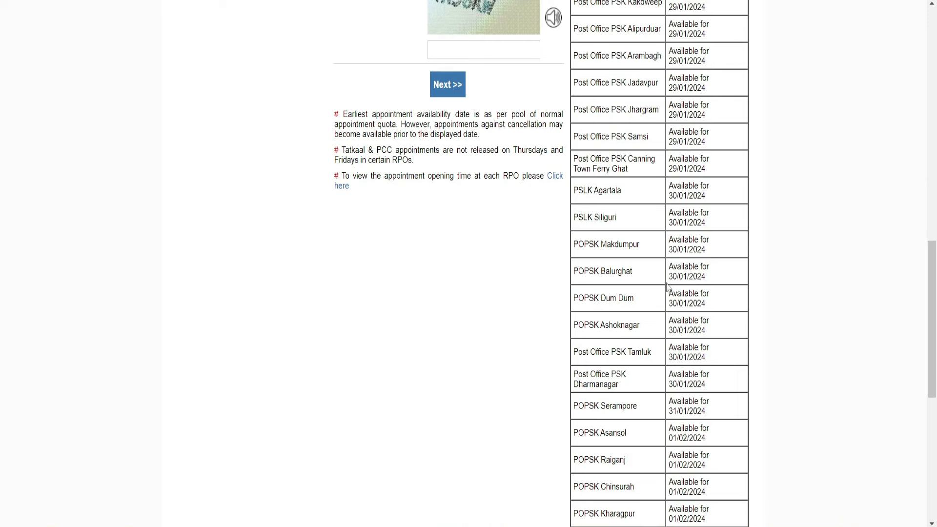
pyautogui.scroll(3, 667, 288)
pyautogui.click(449, 76)
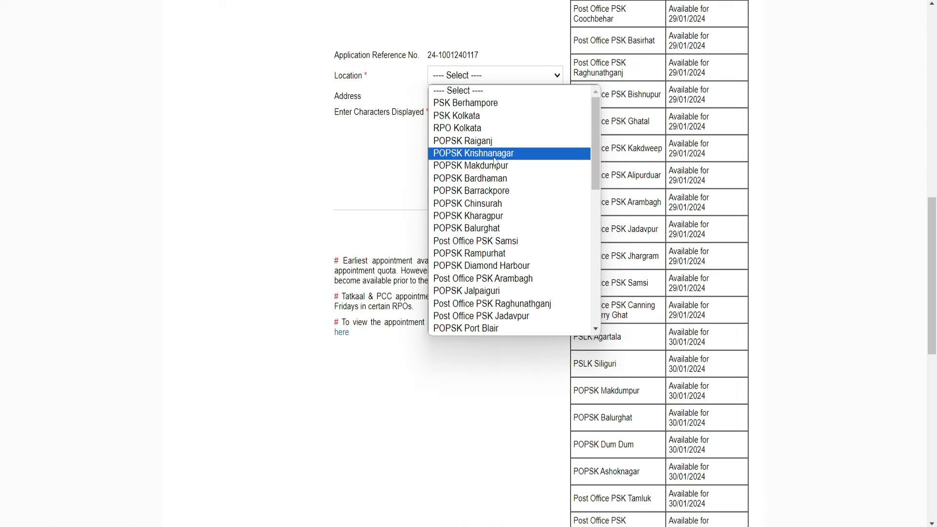
pyautogui.scroll(-3, 494, 161)
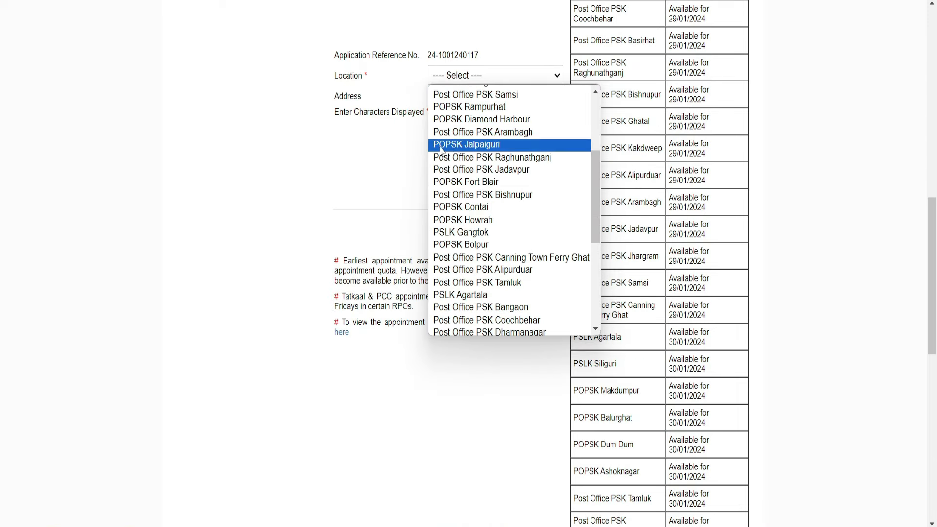
pyautogui.click(506, 134)
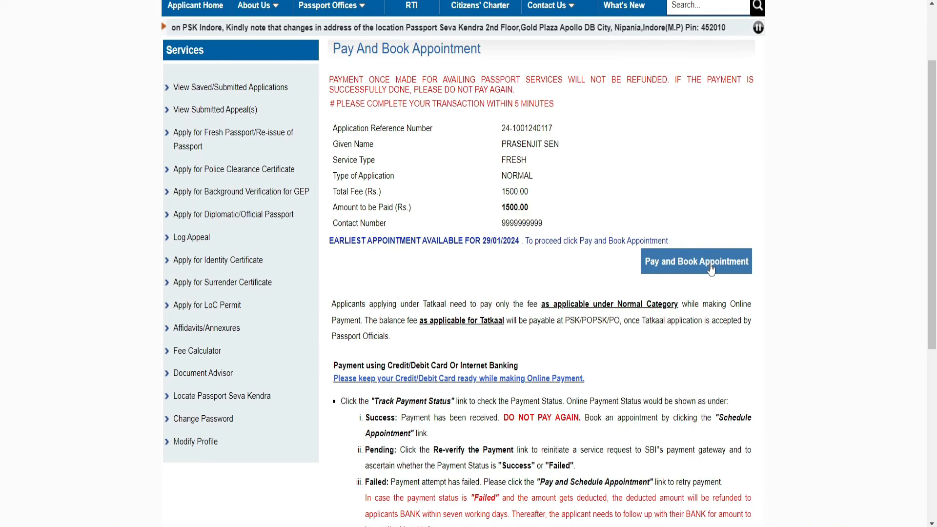
# Choose Pay and Book Appointment and accept the CAUTION notice to reach SBIePay Lite
pyautogui.click(710, 264)
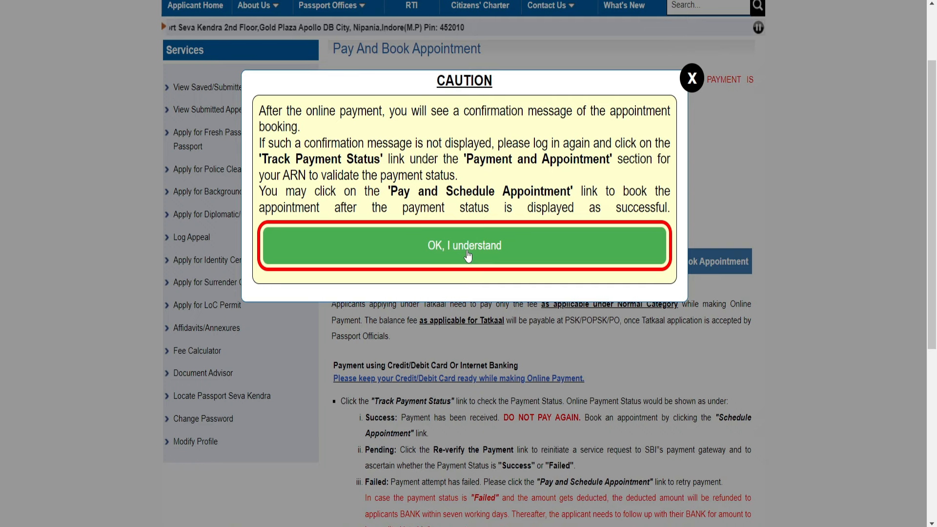
pyautogui.click(467, 255)
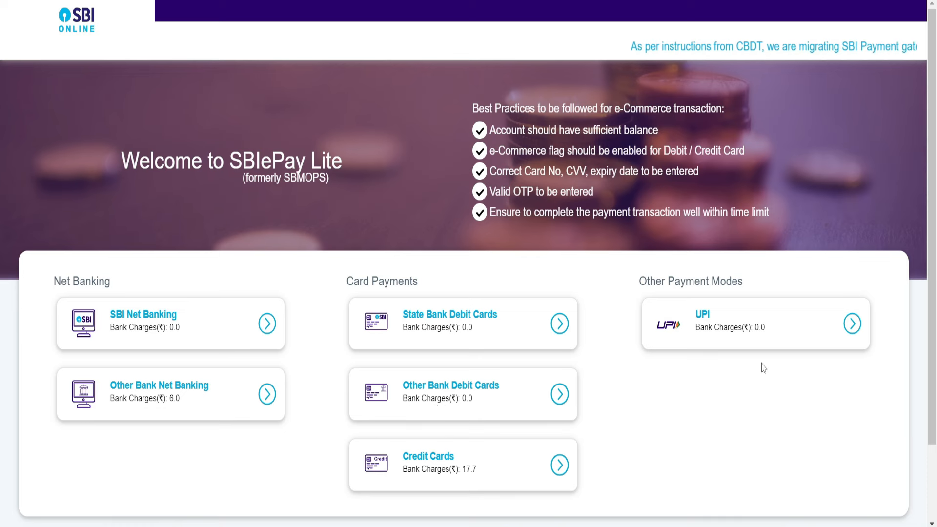
# Select UPI as the payment method for the Rs 1500.00 fee, using the QR code option
pyautogui.click(852, 323)
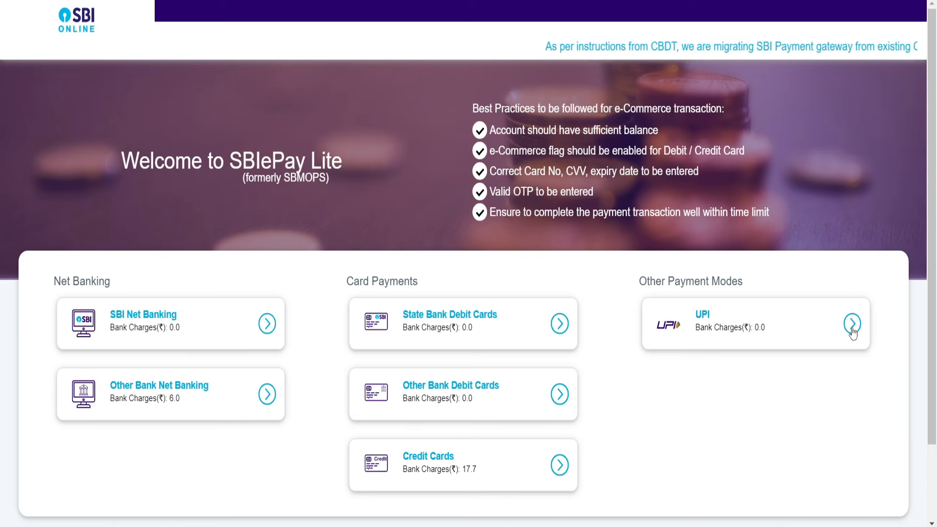
pyautogui.scroll(-3, 331, 322)
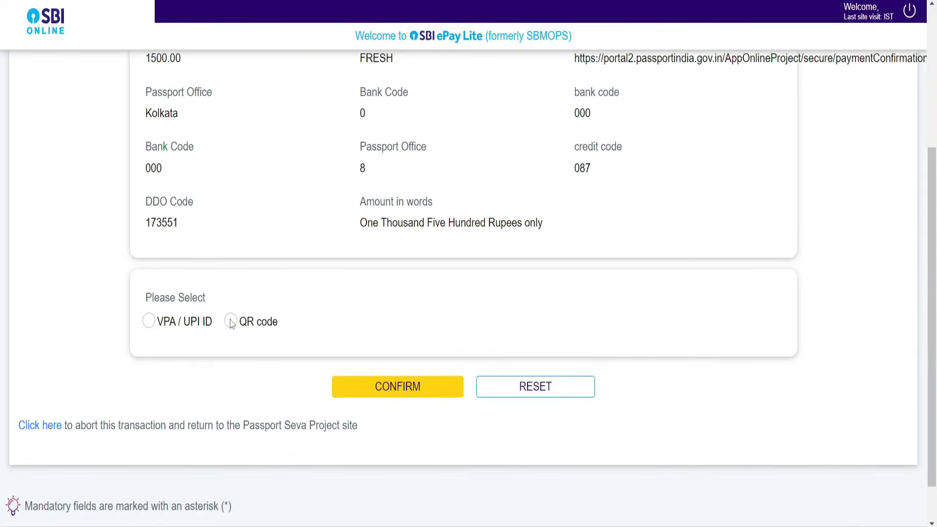
pyautogui.click(230, 321)
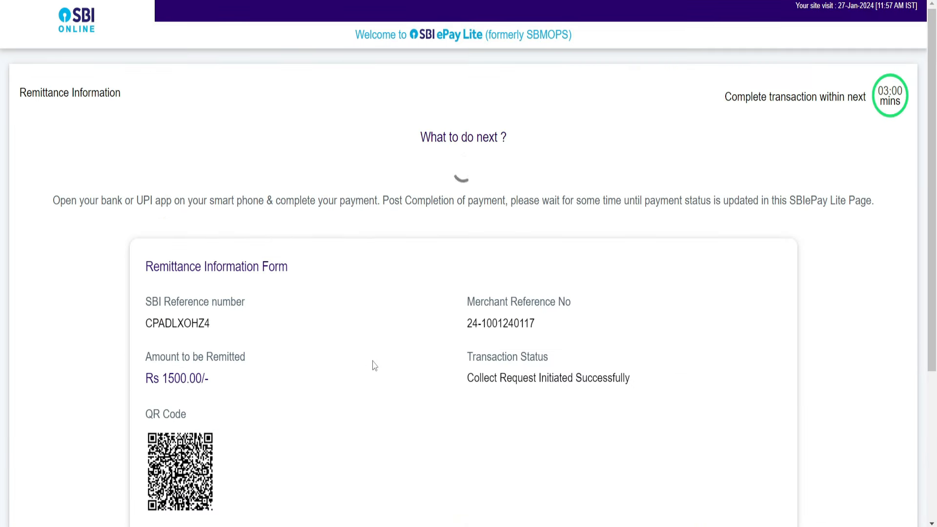